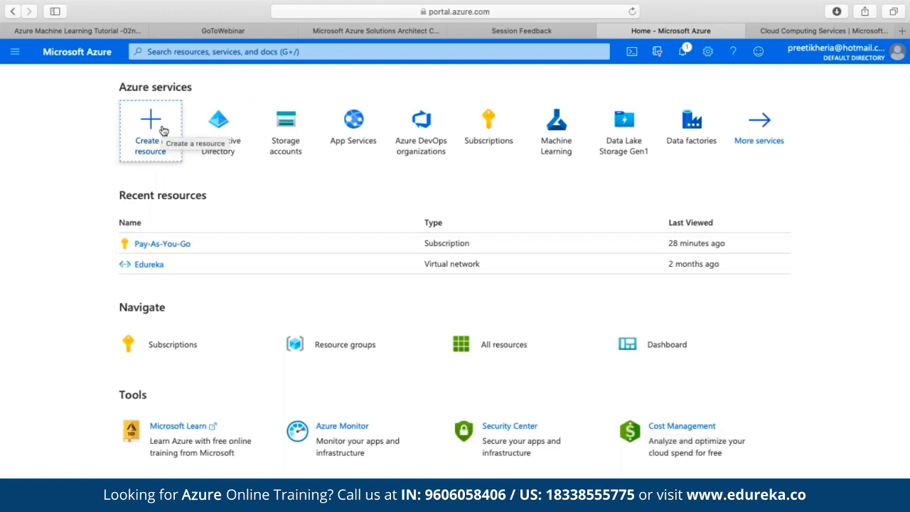
Find Machine Learning in the Marketplace and start creating a machine learning workspace
left_click(163, 131)
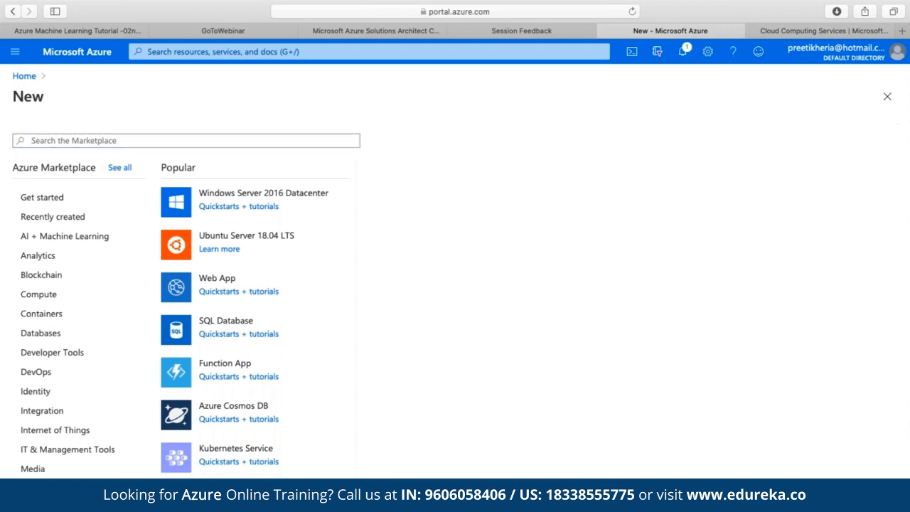
left_click(175, 143)
type("machine")
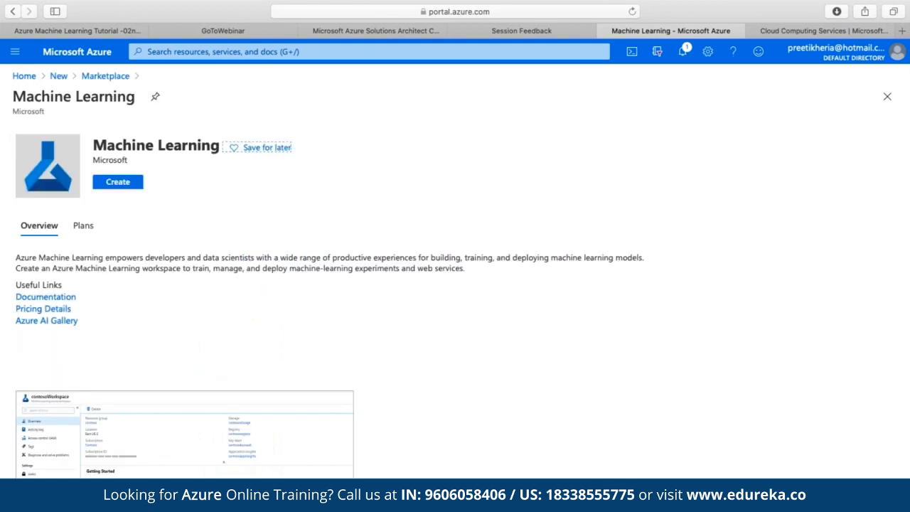
scroll(555, 263, "down", 3)
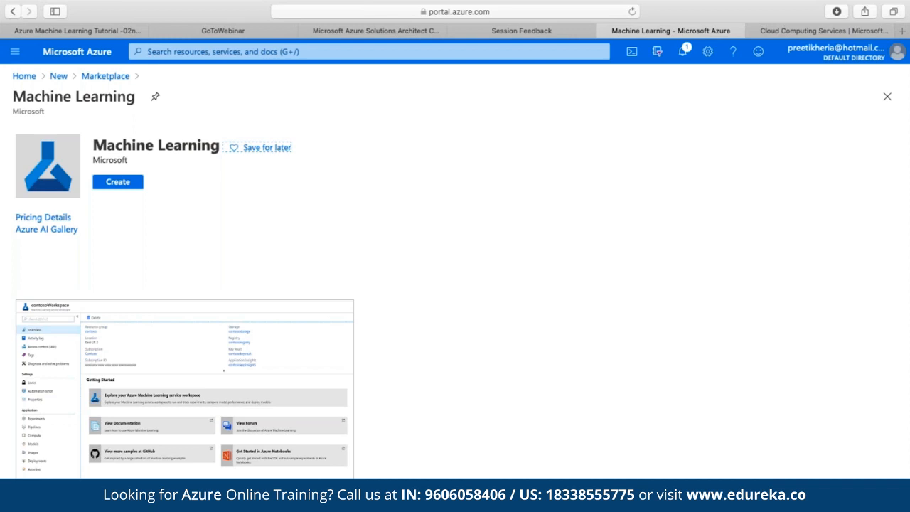
left_click(109, 190)
left_click(118, 183)
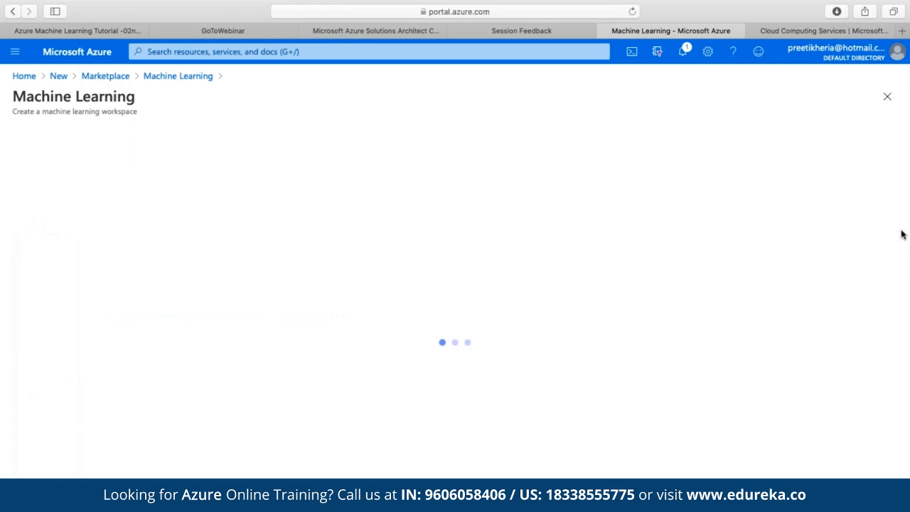
Assign the new workspace to the edureka resource group and name it edureka
left_click(286, 252)
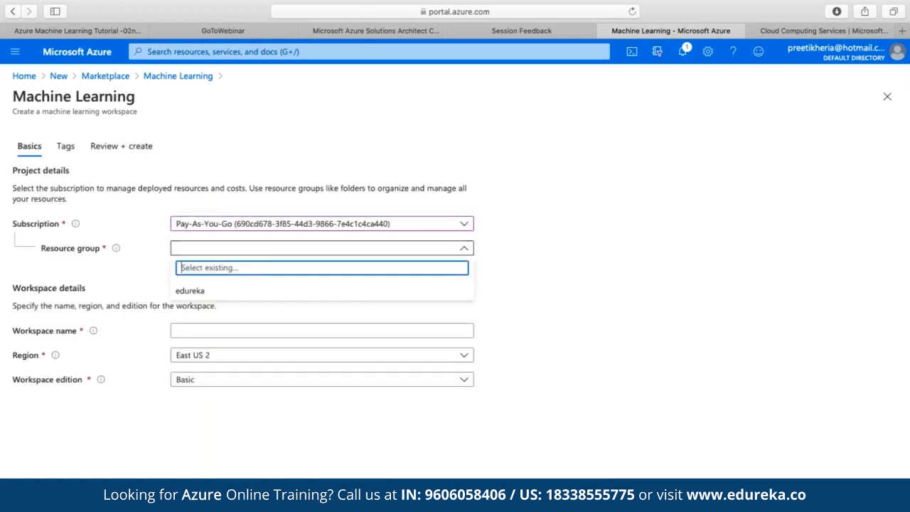
left_click(265, 291)
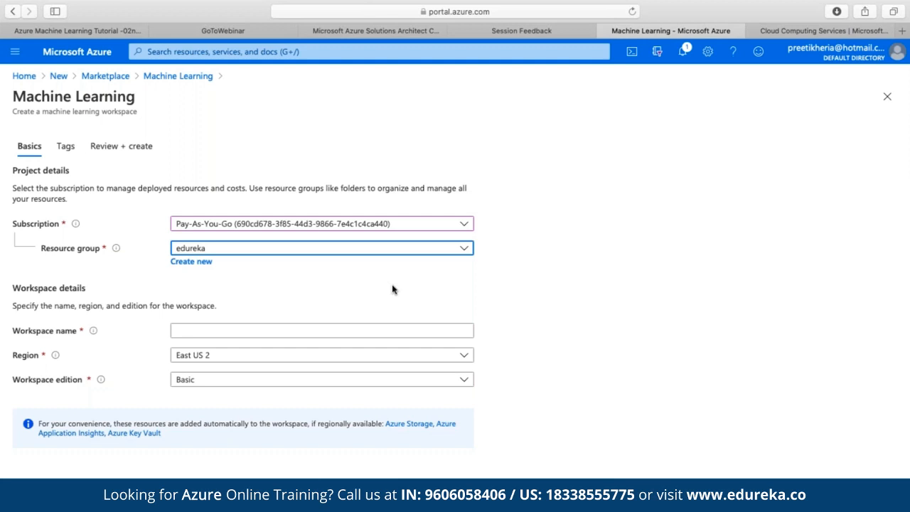
left_click(365, 323)
type("edureka")
Set the workspace region to East Asia, then review and create the workspace
left_click(362, 356)
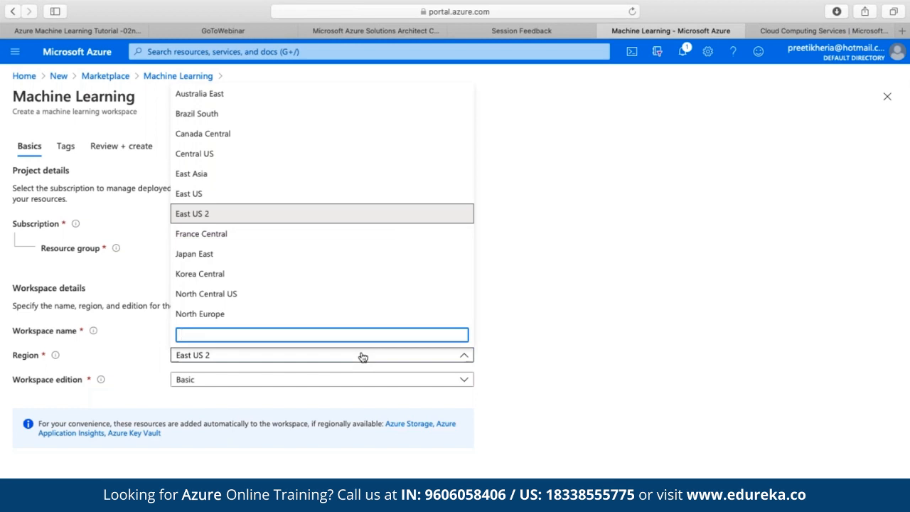
scroll(340, 271, "down", 5)
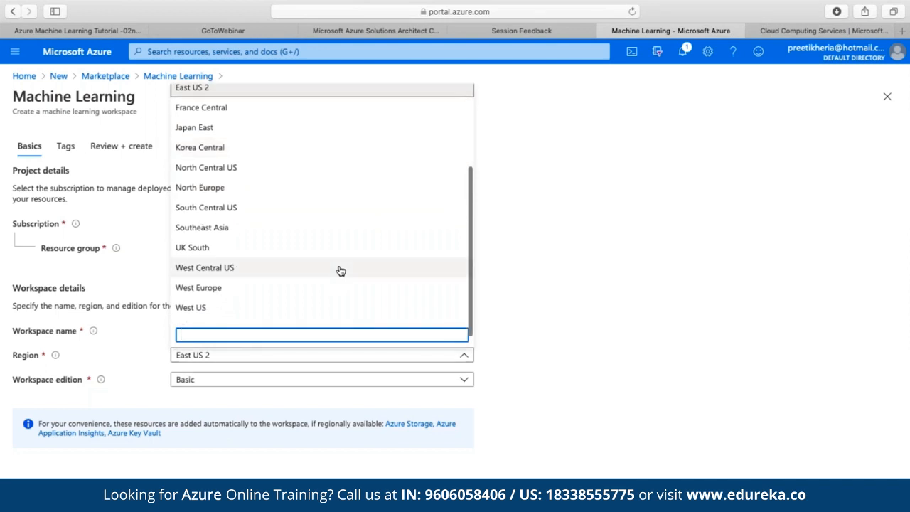
scroll(340, 274, "up", 5)
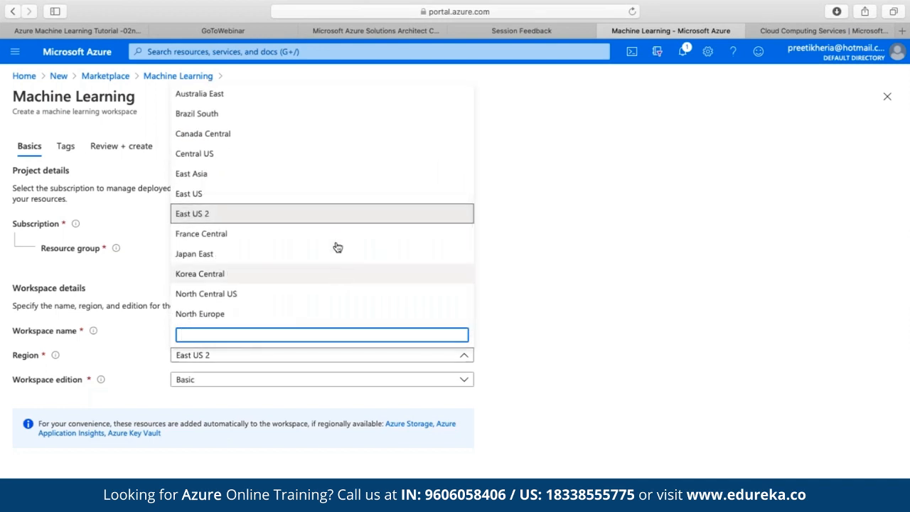
left_click(331, 181)
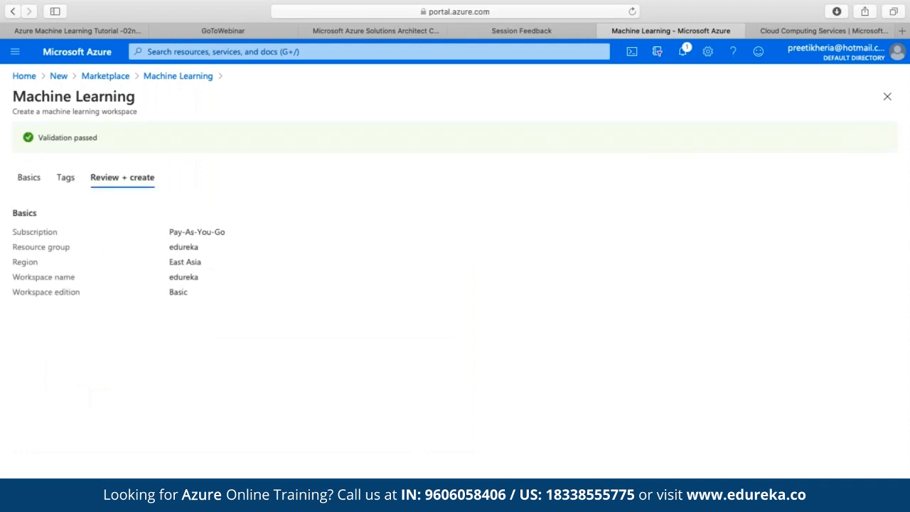
left_click(37, 495)
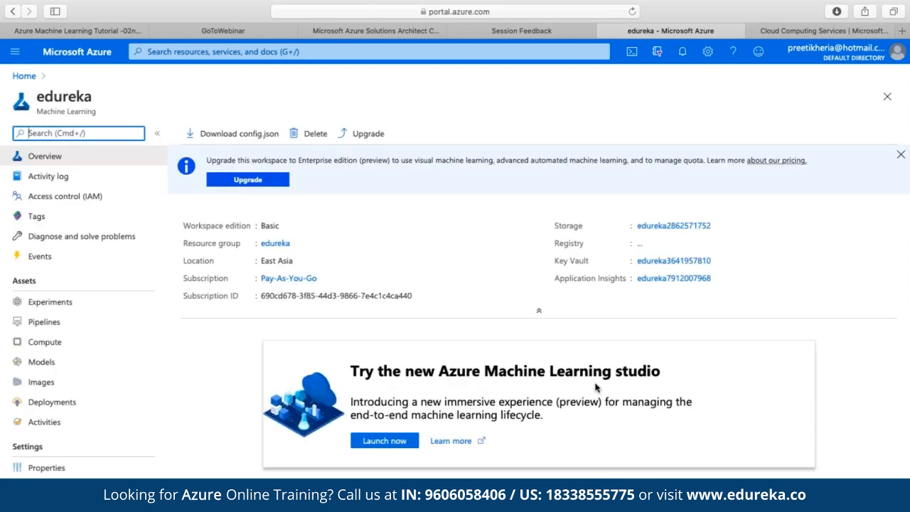
Look over the edureka workspace overview and launch the new Azure Machine Learning studio from it
scroll(596, 388, "down", 1)
scroll(597, 388, "down", 2)
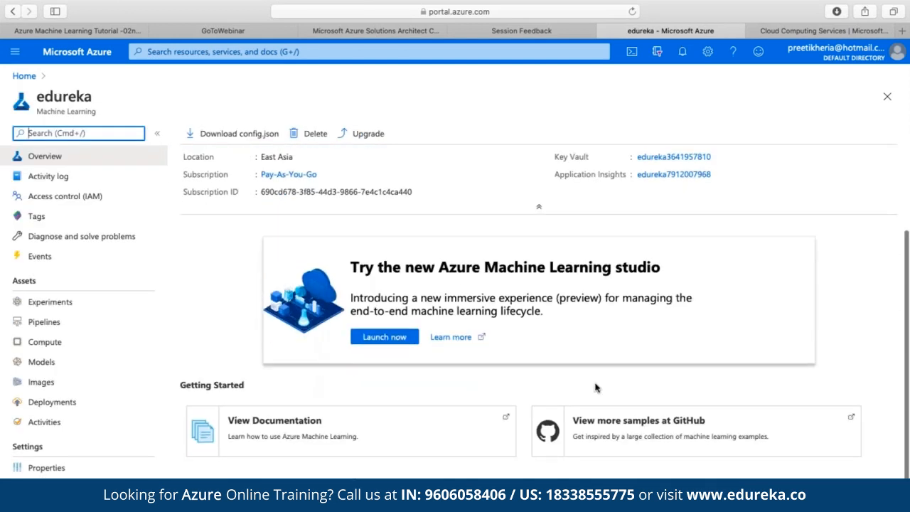
scroll(596, 387, "up", 3)
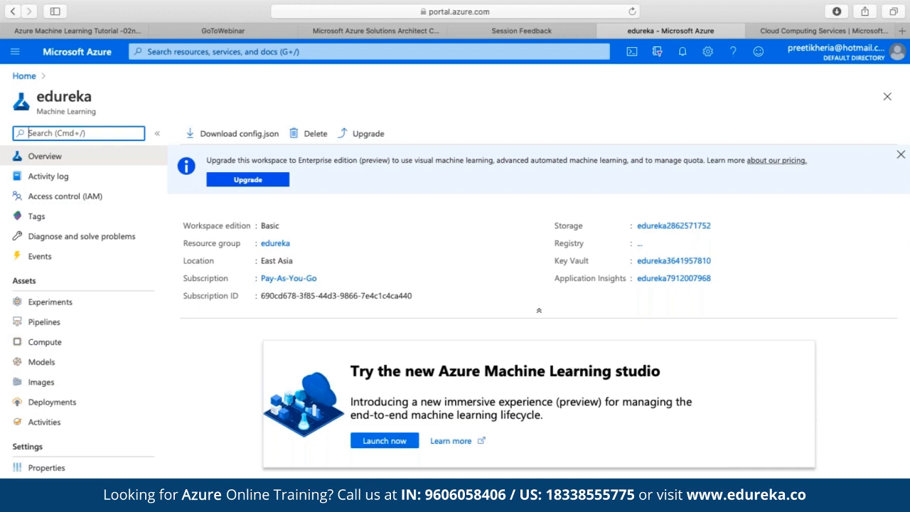
left_click(390, 445)
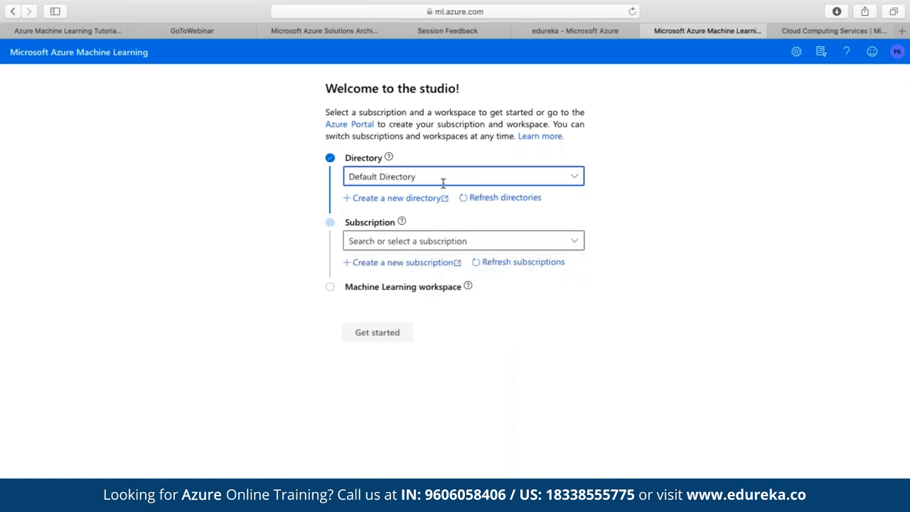
Enter the studio with the first Pay-As-You-Go subscription and the edureka workspace, and dismiss the welcome dialog
left_click(478, 240)
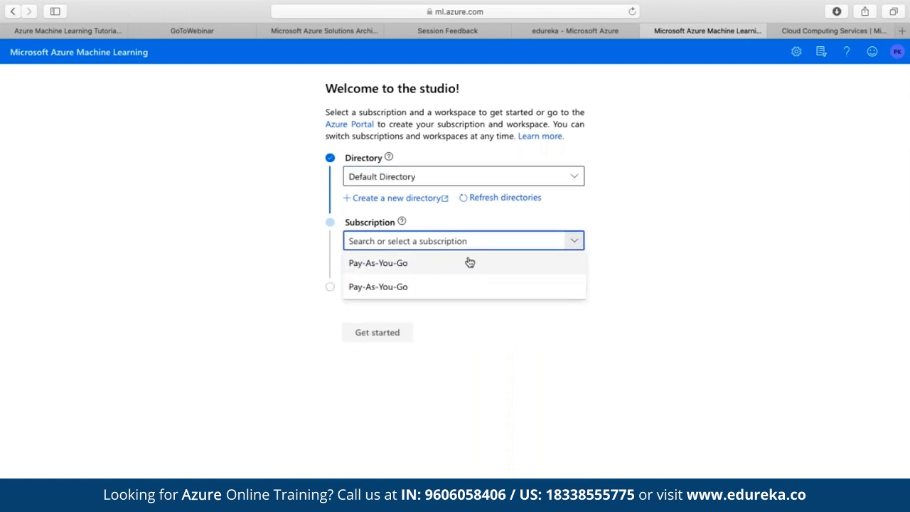
left_click(468, 260)
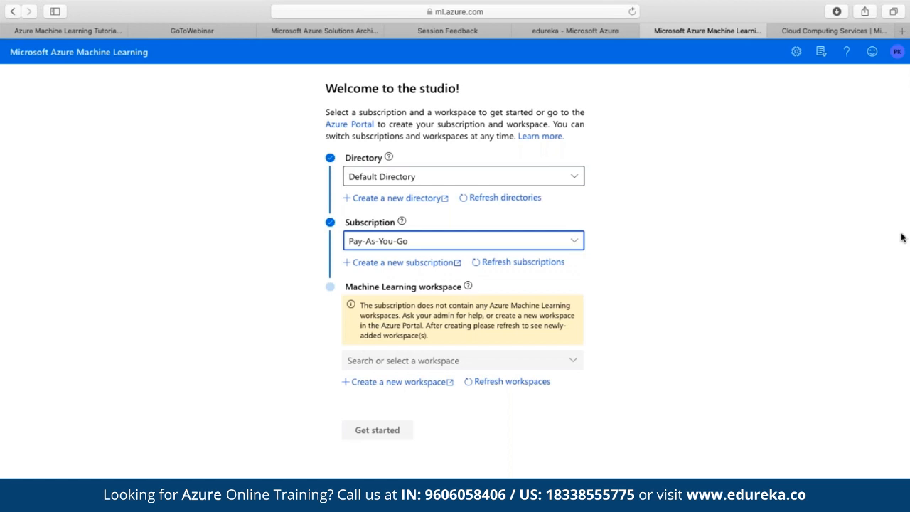
left_click(393, 306)
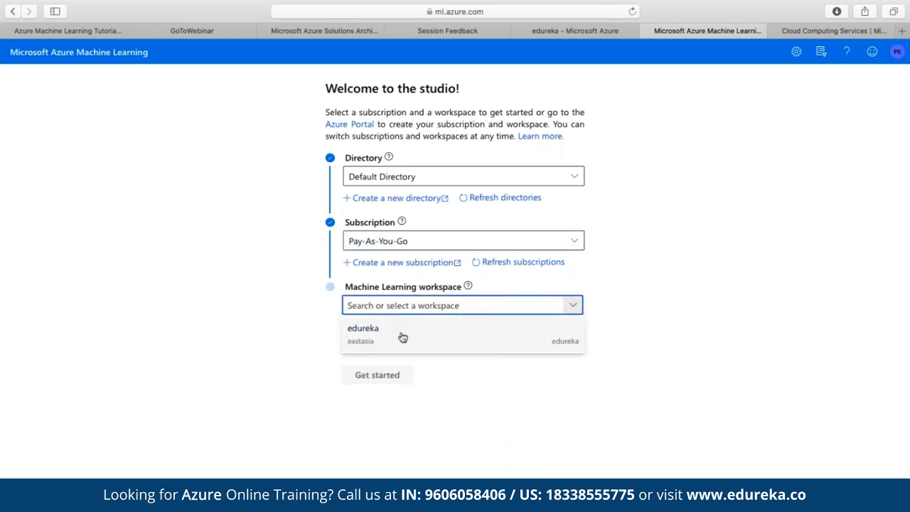
left_click(402, 338)
left_click(398, 376)
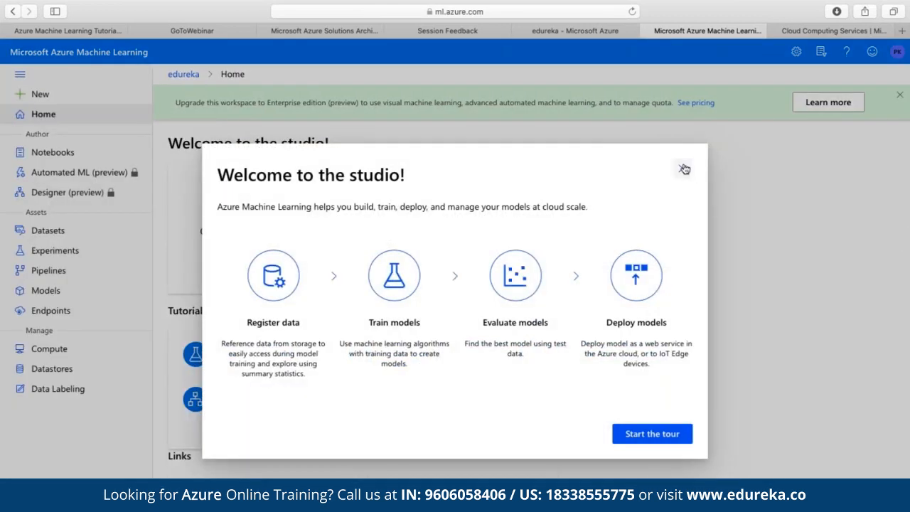
left_click(684, 169)
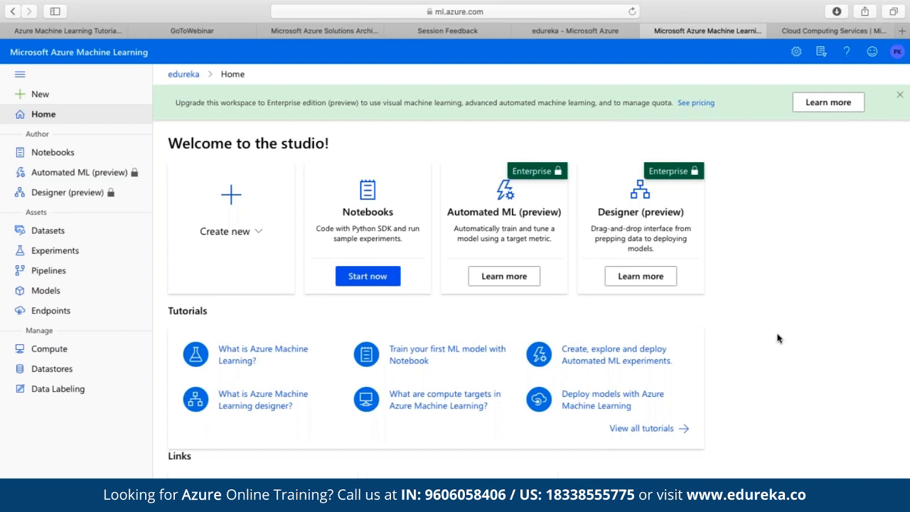
Create a dataset from local files named Financial Data
left_click(903, 155)
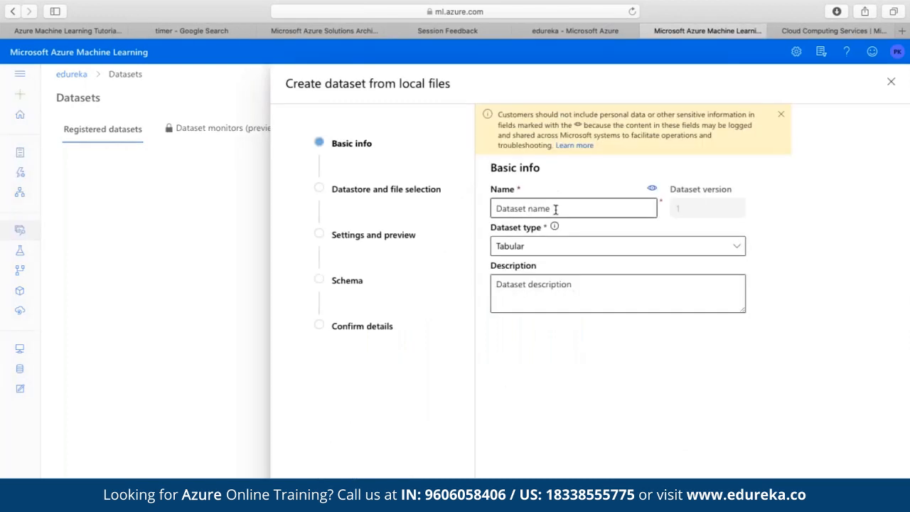
left_click(555, 209)
type("Financial Data")
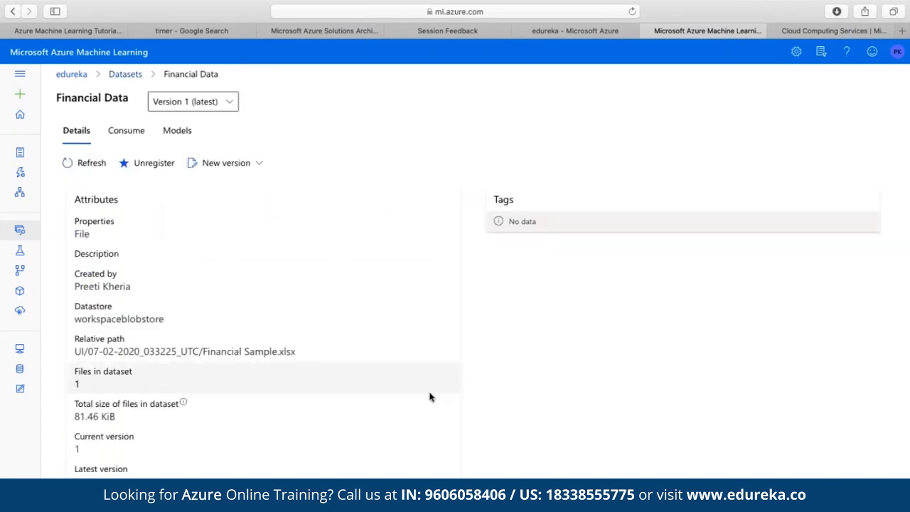
Examine the Financial Data dataset's details and the sample notebook folders under how-to-use-azureml
scroll(430, 397, "down", 1)
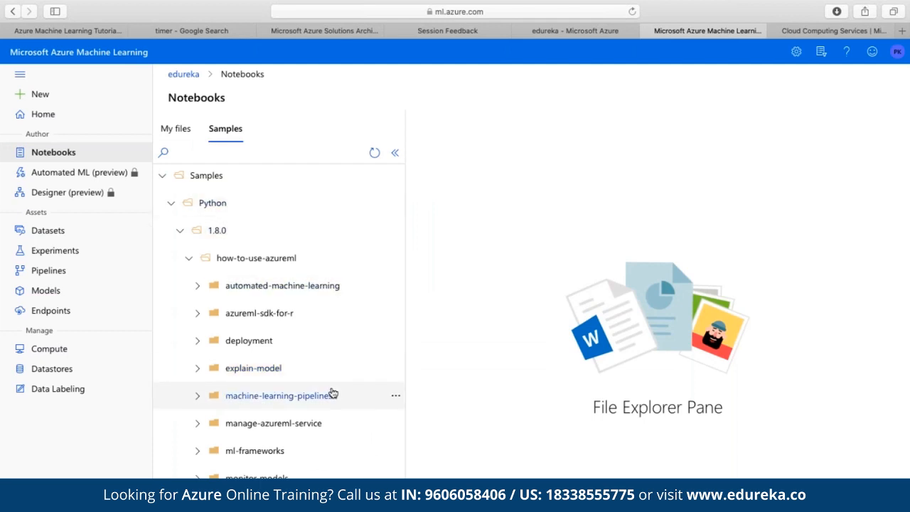
scroll(331, 392, "down", 5)
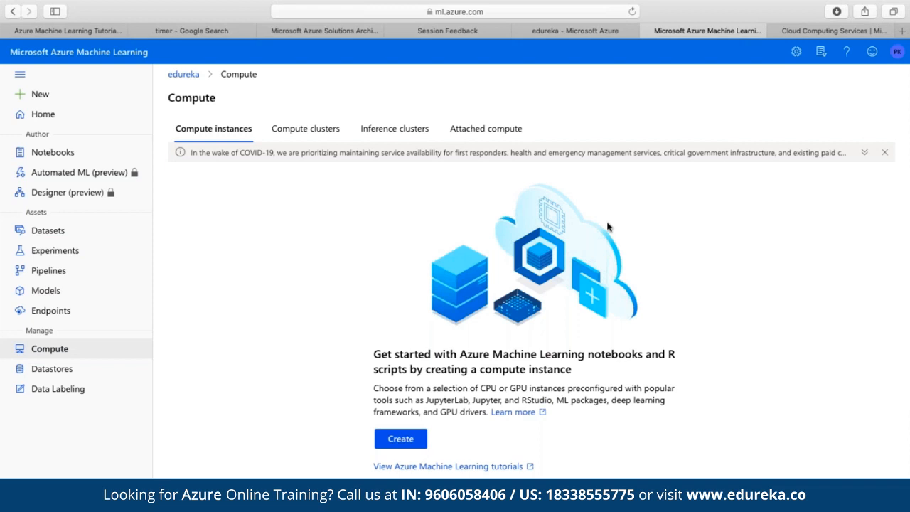
Start a new compute instance and choose the Standard_D1 virtual machine size
left_click(401, 439)
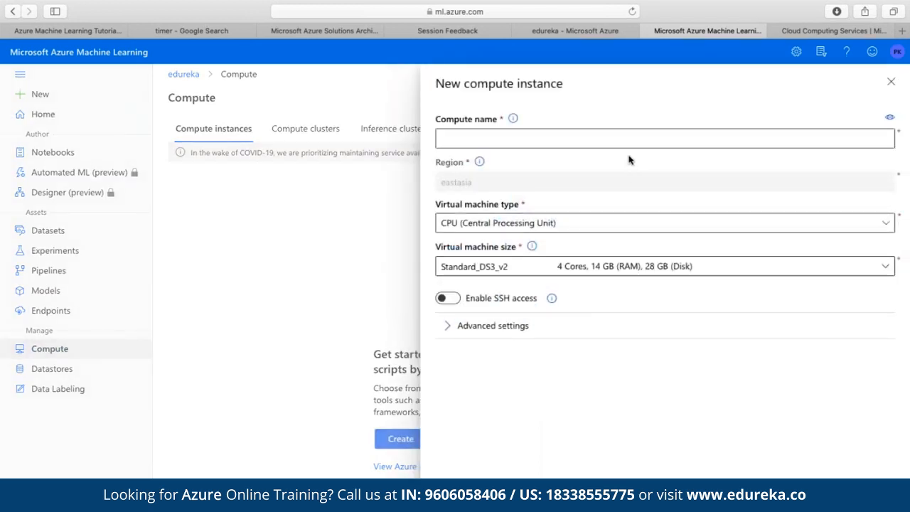
left_click(628, 229)
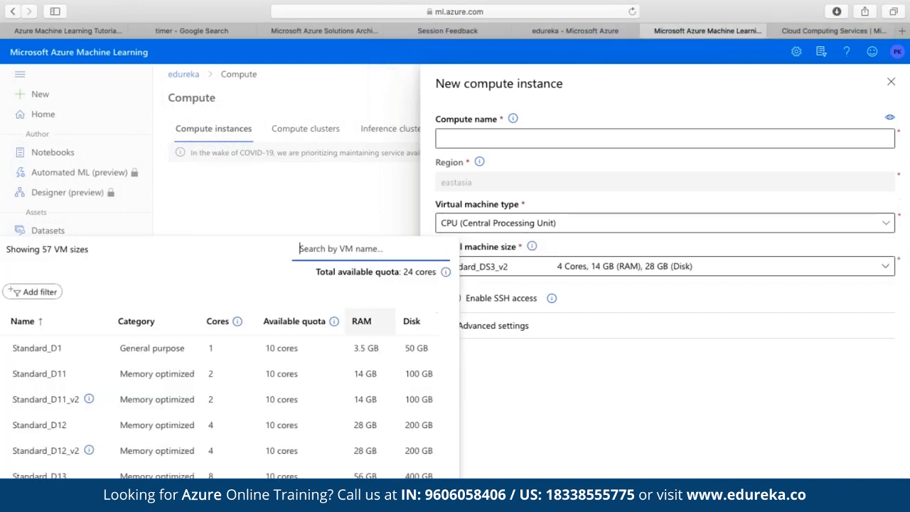
scroll(304, 383, "down", 3)
scroll(304, 384, "up", 3)
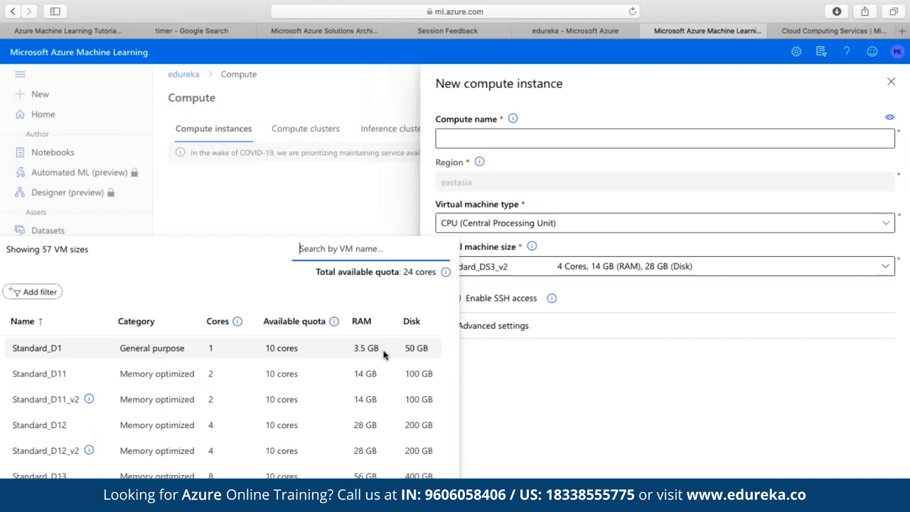
scroll(383, 355, "down", 15)
scroll(383, 355, "up", 5)
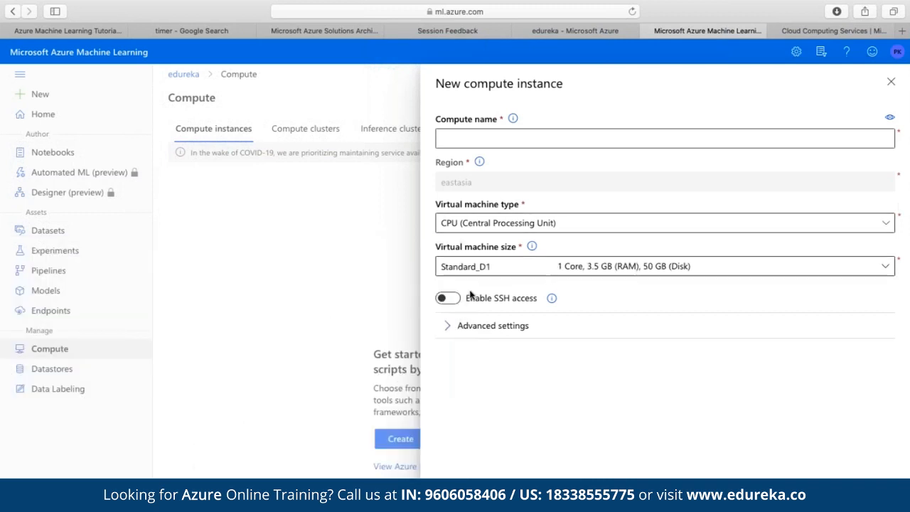
Enable SSH access for the compute instance and open the SSH public key for entry
left_click(451, 300)
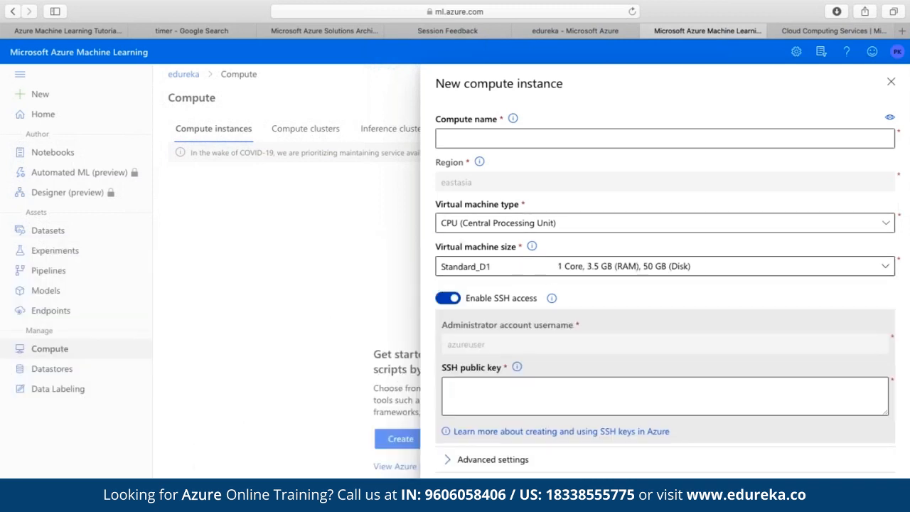
left_click(534, 399)
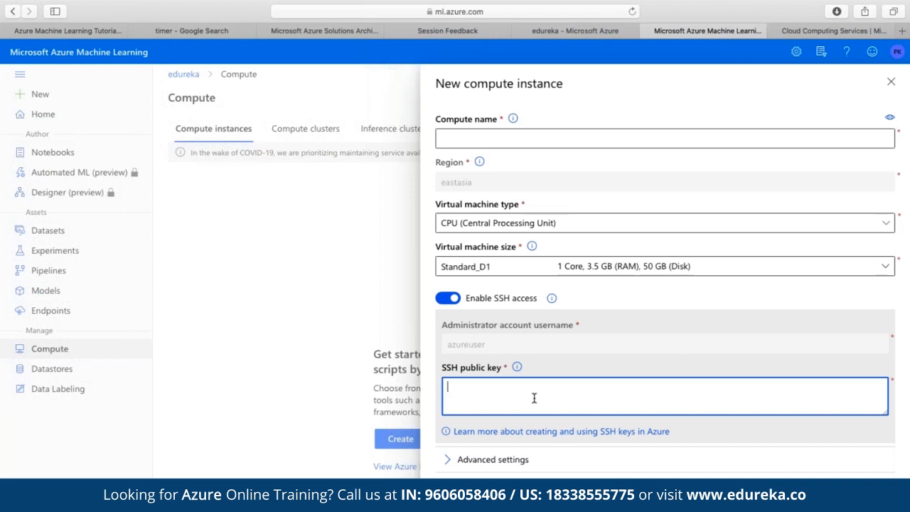
Switch to the Azure Linux virtual machine pricing page with the GPU category and select its web address
left_click(903, 141)
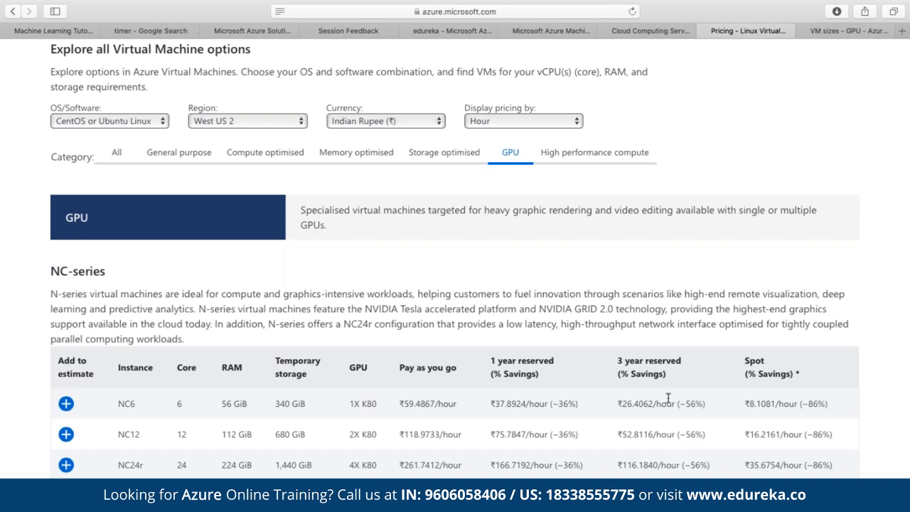
left_click(498, 12)
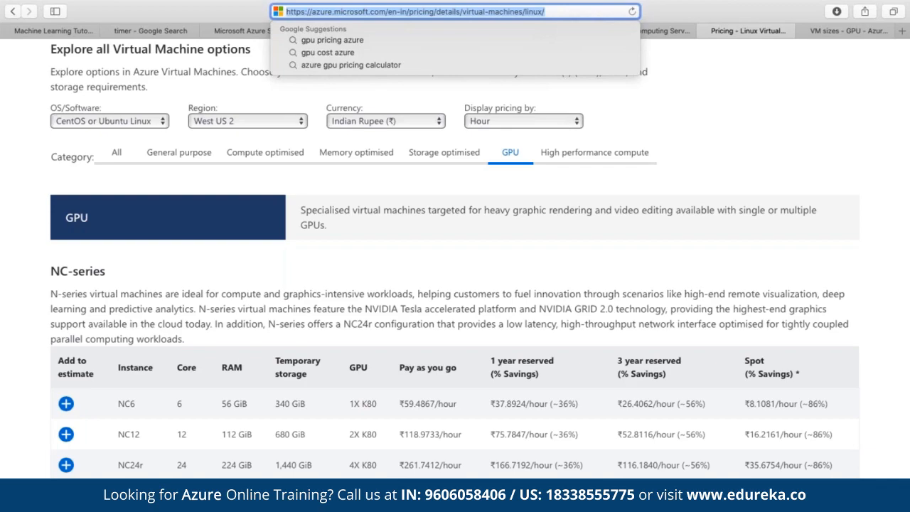